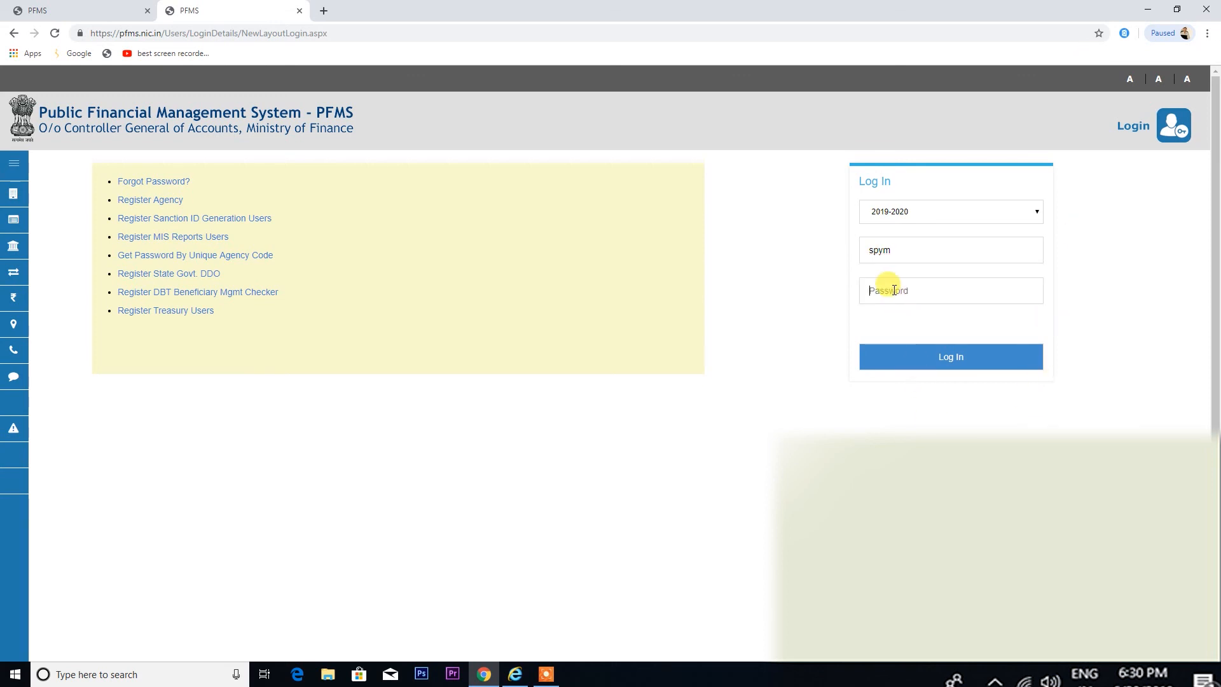
# Enter the account password on the PFMS login form for financial year 2019-2020
pyautogui.write('••••••••••••')
# Log in and wait for the PFMS agency dashboard to load
pyautogui.click(933, 360)
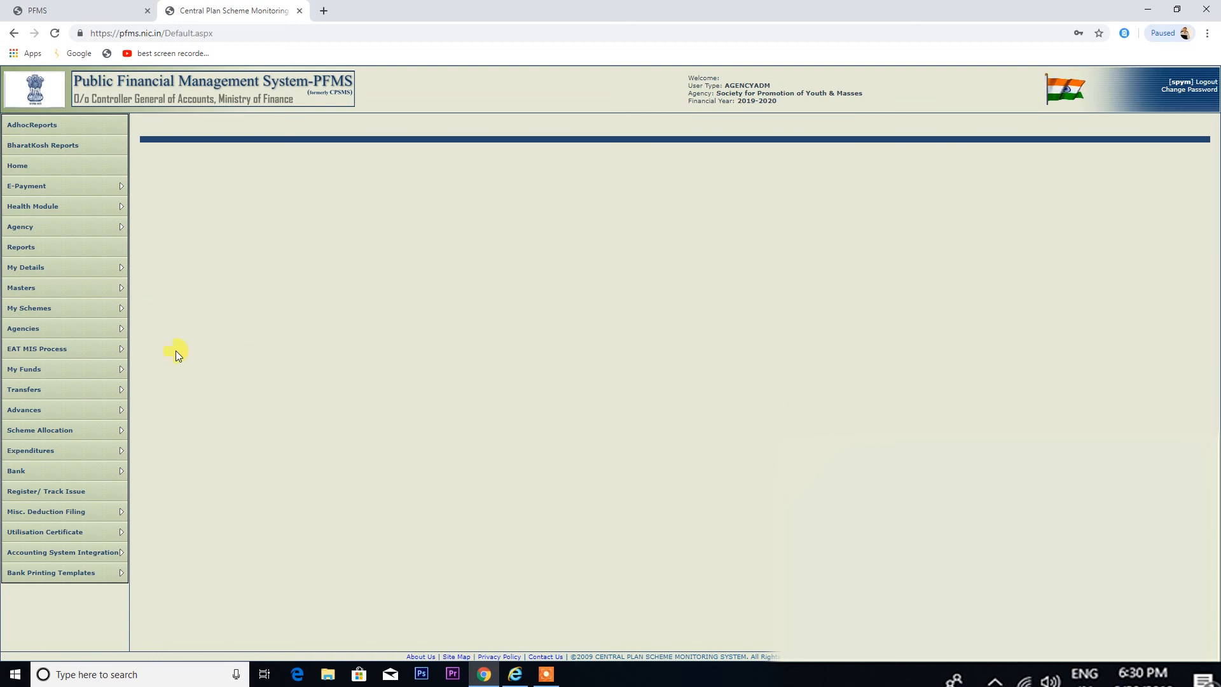
# Start a new agency user from Masters > Users > Add New as an Agency Data Operator
pyautogui.moveTo(89, 296)
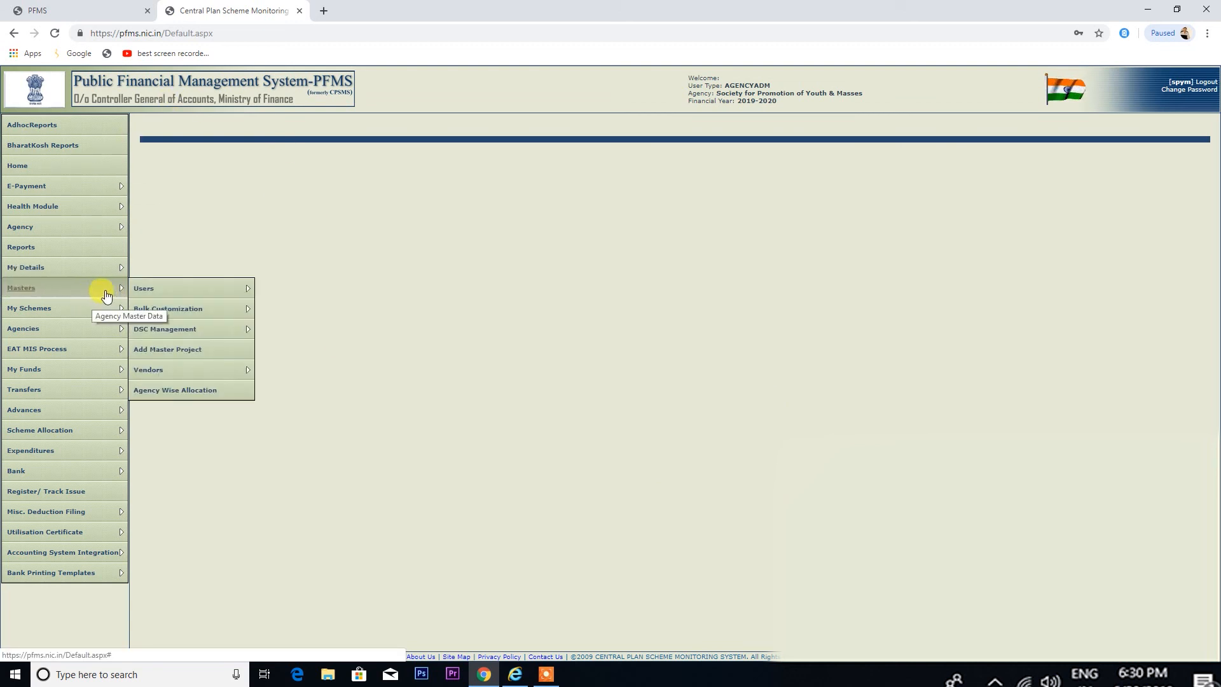
pyautogui.moveTo(148, 297)
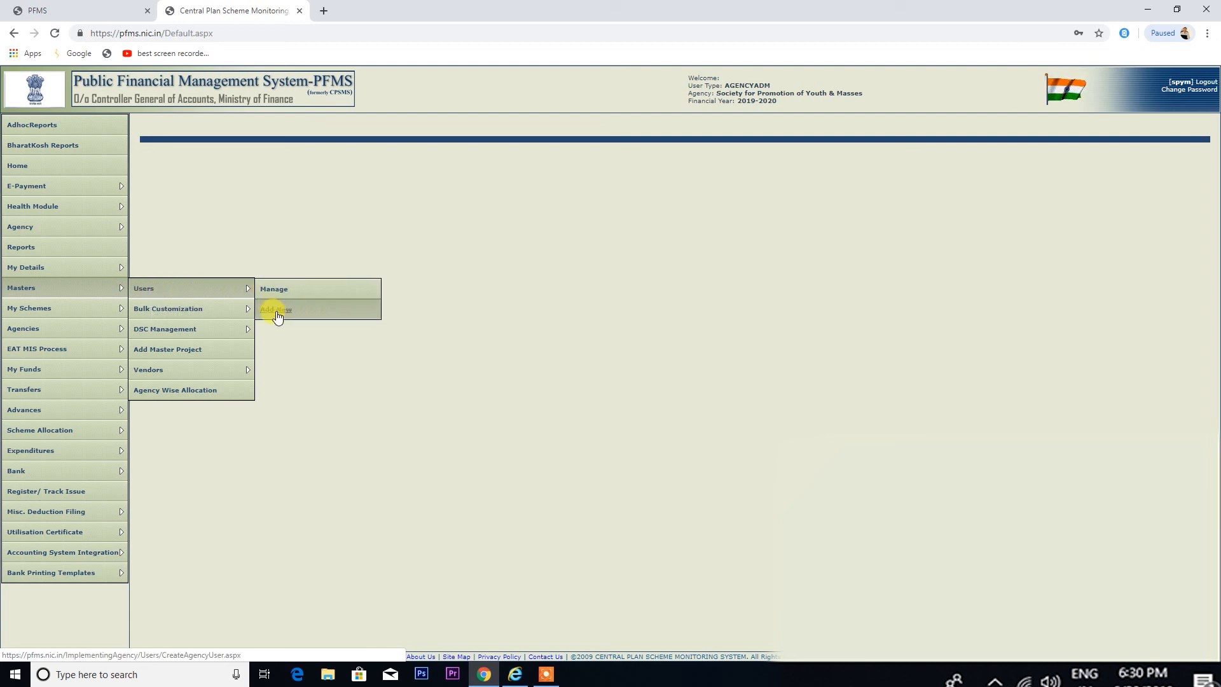
pyautogui.click(278, 312)
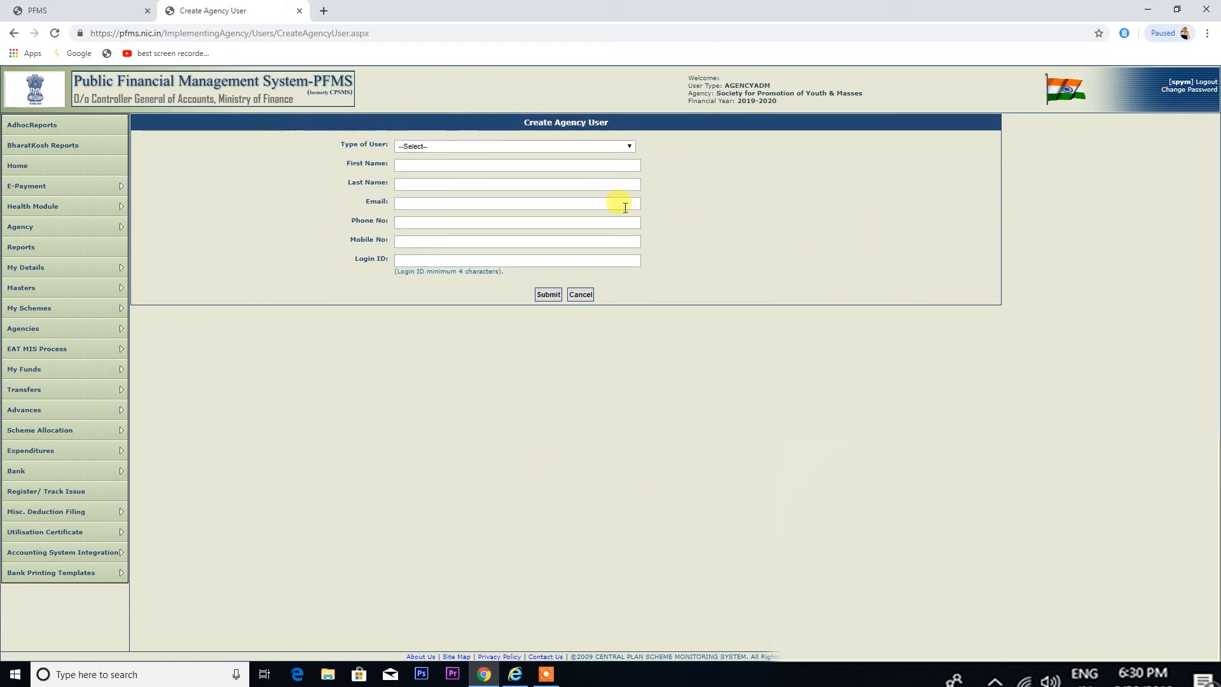
pyautogui.click(438, 145)
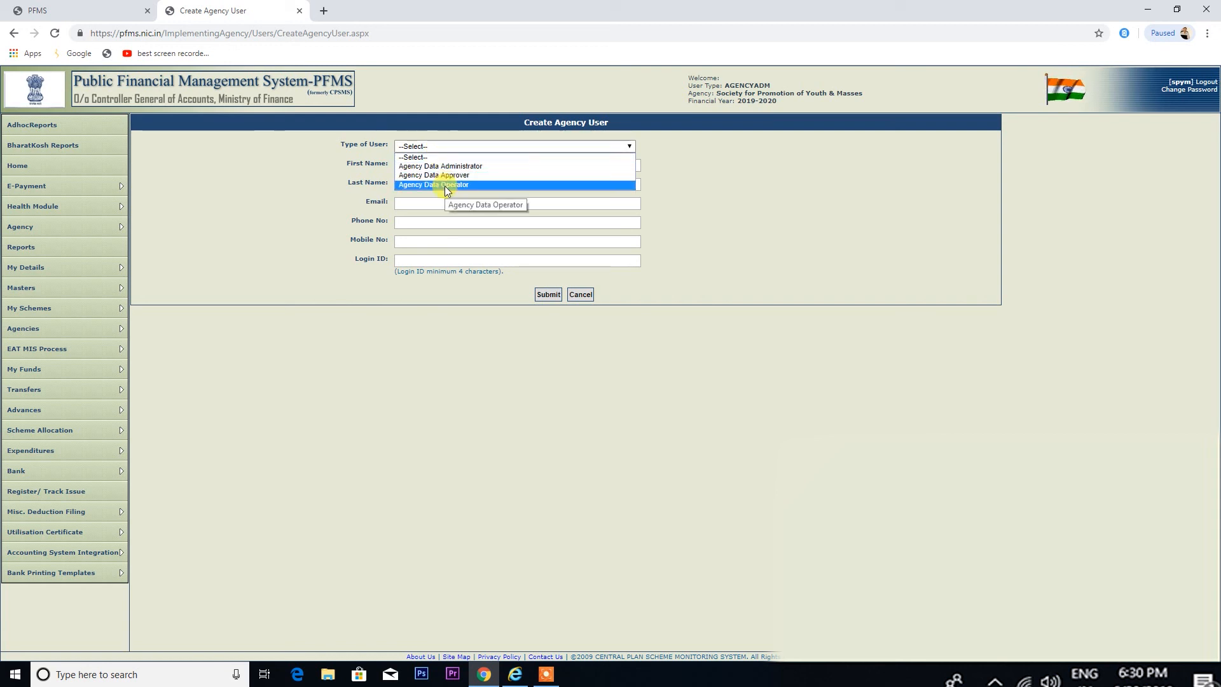
pyautogui.click(445, 186)
pyautogui.click(432, 165)
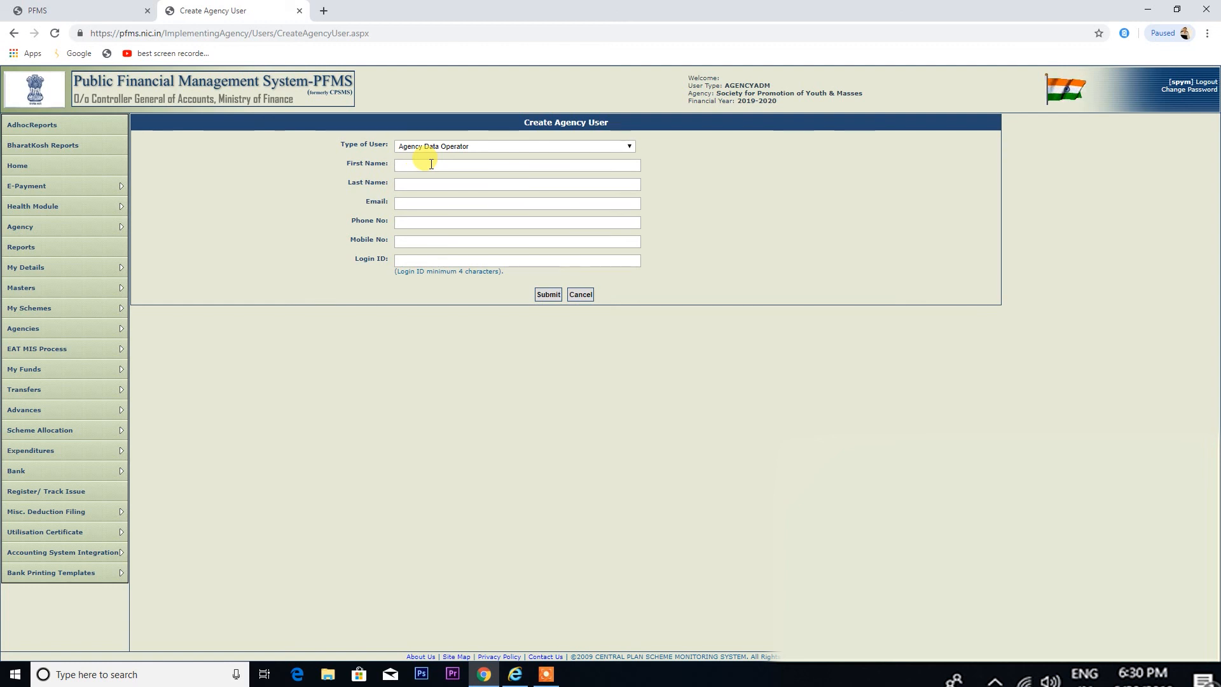
# Enter the new operator's first name and last name in capitals, plus their e-mail address
pyautogui.write('Ram')
pyautogui.press('BackSpace')
pyautogui.press('BackSpace')
pyautogui.press('Tab')
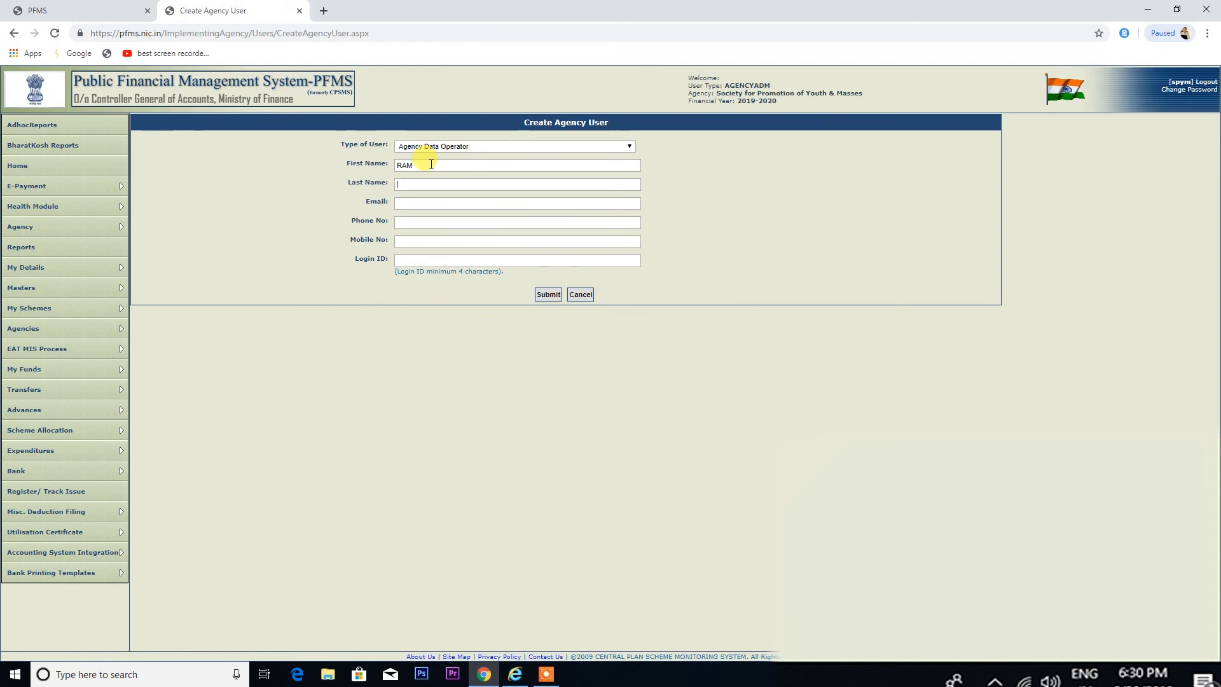
pyautogui.click(423, 202)
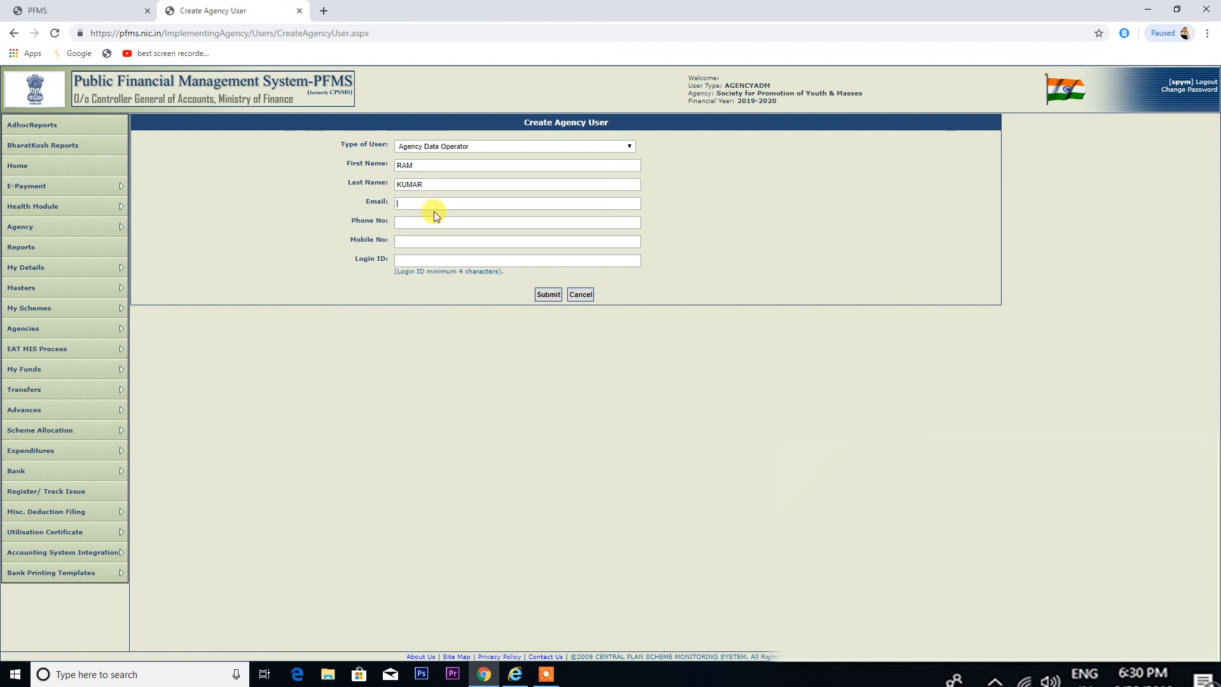
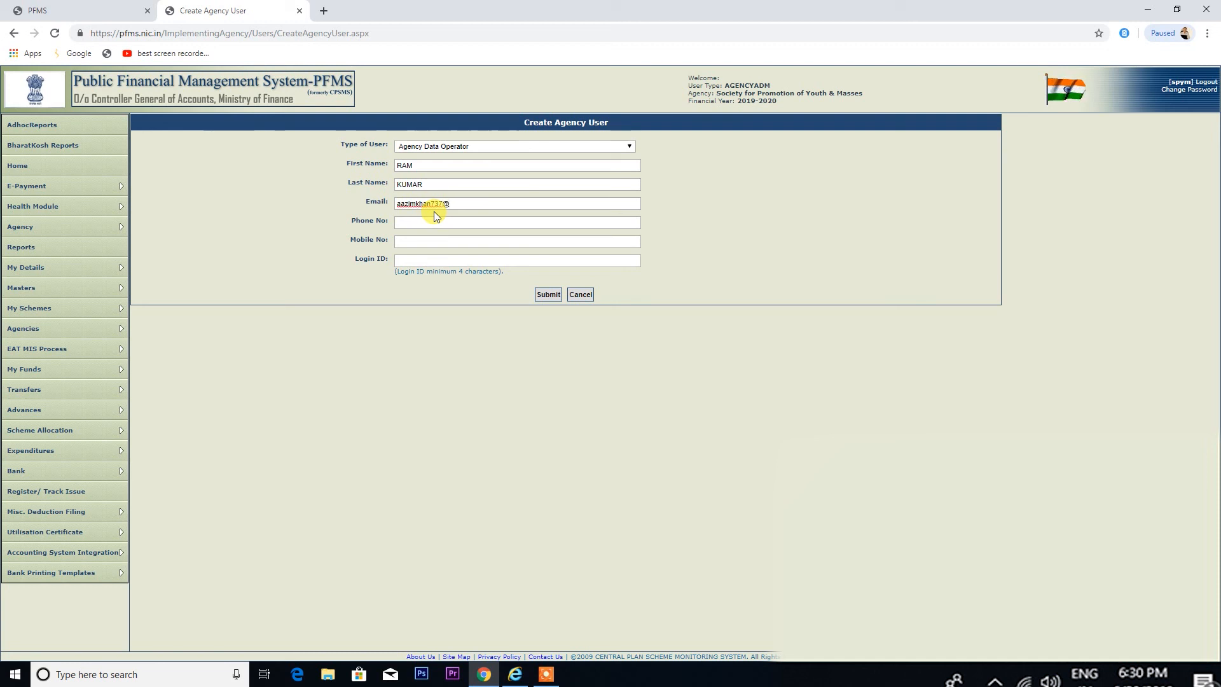
# Fill in the operator's mobile number and login ID, then submit the form
pyautogui.click(418, 224)
pyautogui.click(409, 241)
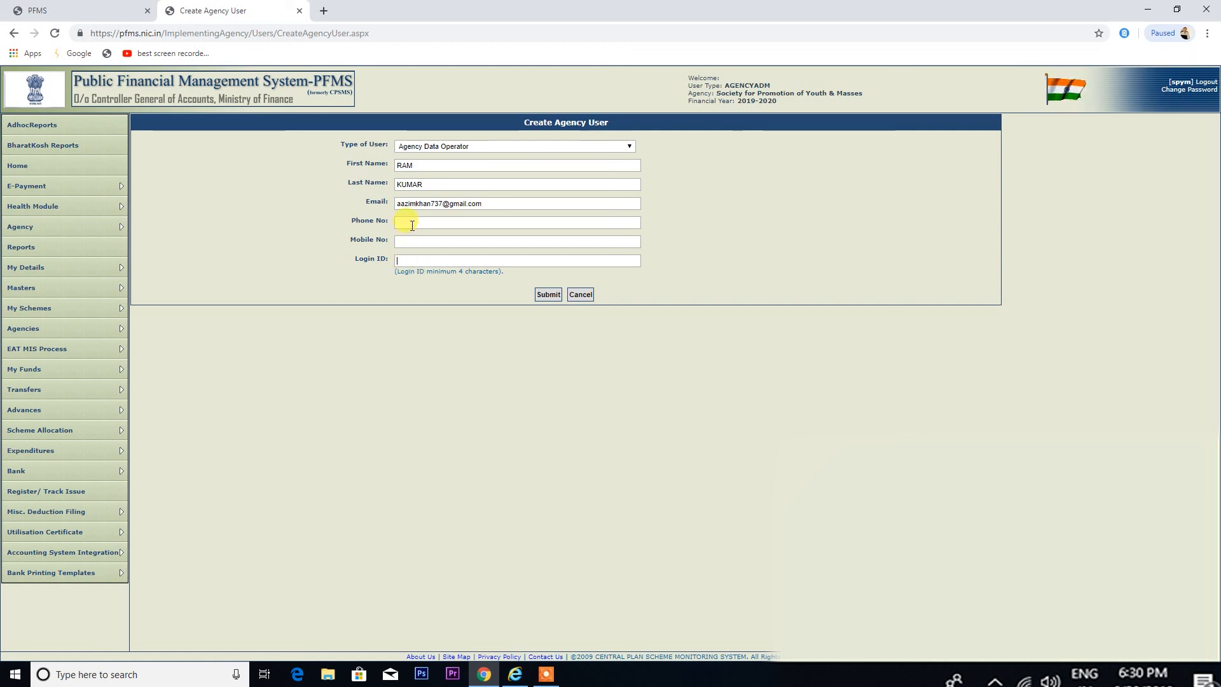
pyautogui.click(406, 260)
pyautogui.click(404, 221)
pyautogui.click(422, 242)
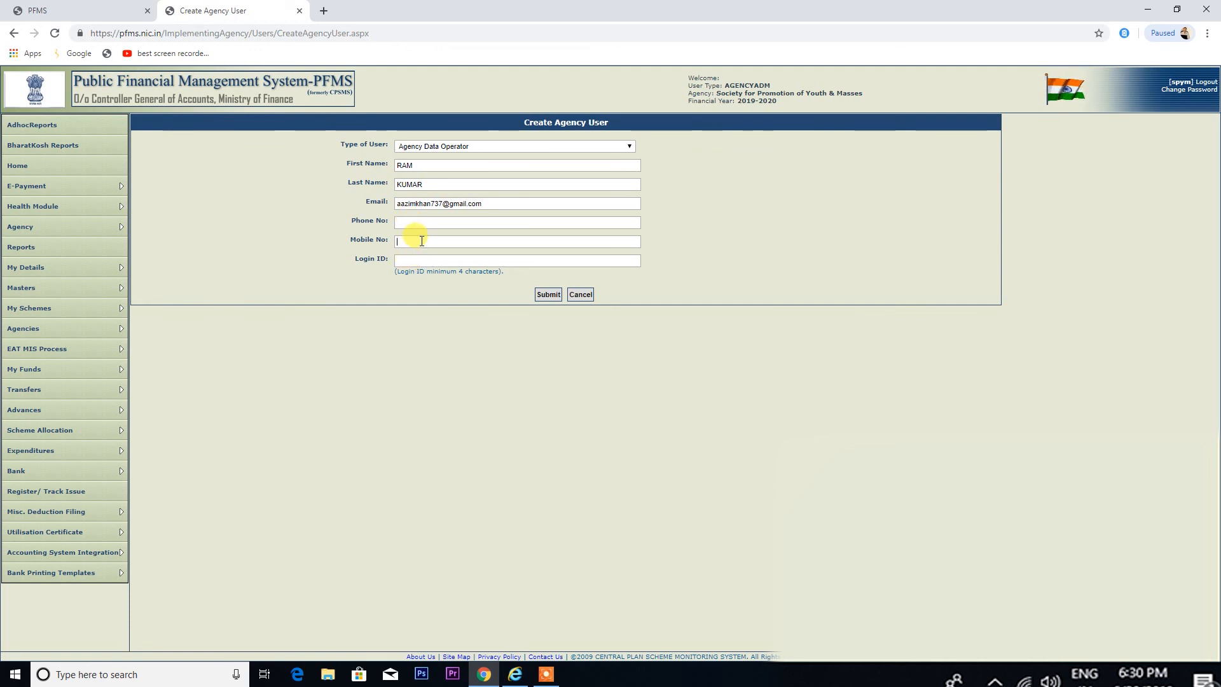
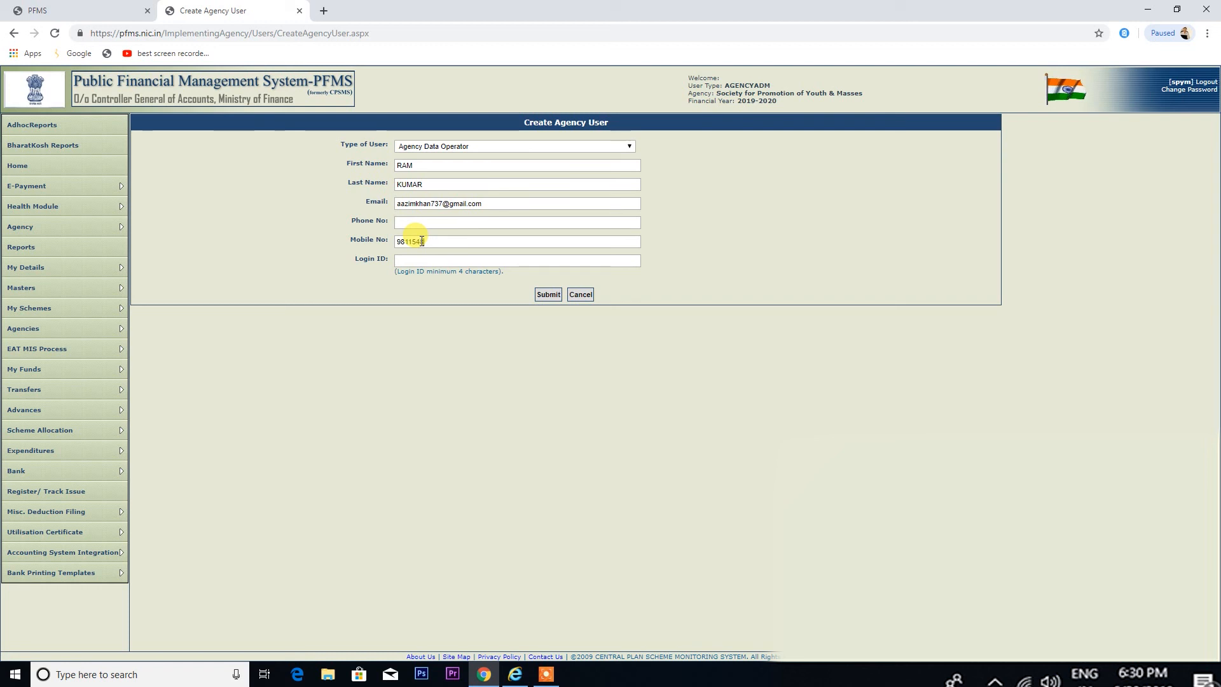
pyautogui.click(405, 261)
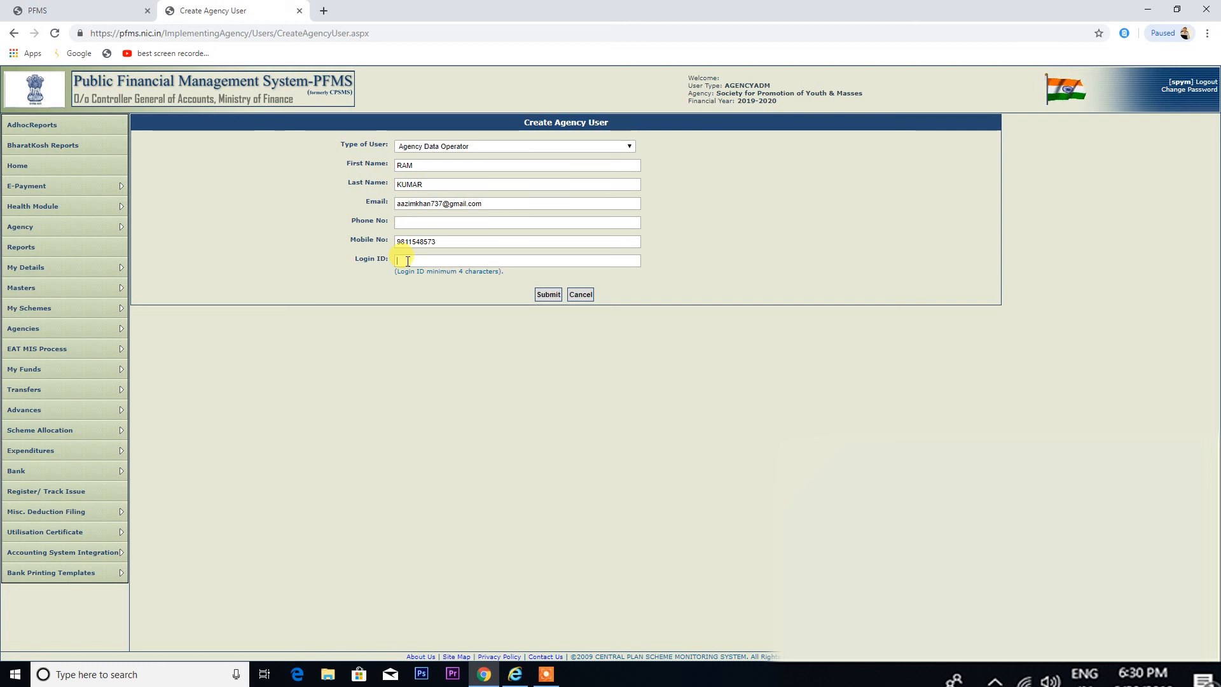
pyautogui.write('spy')
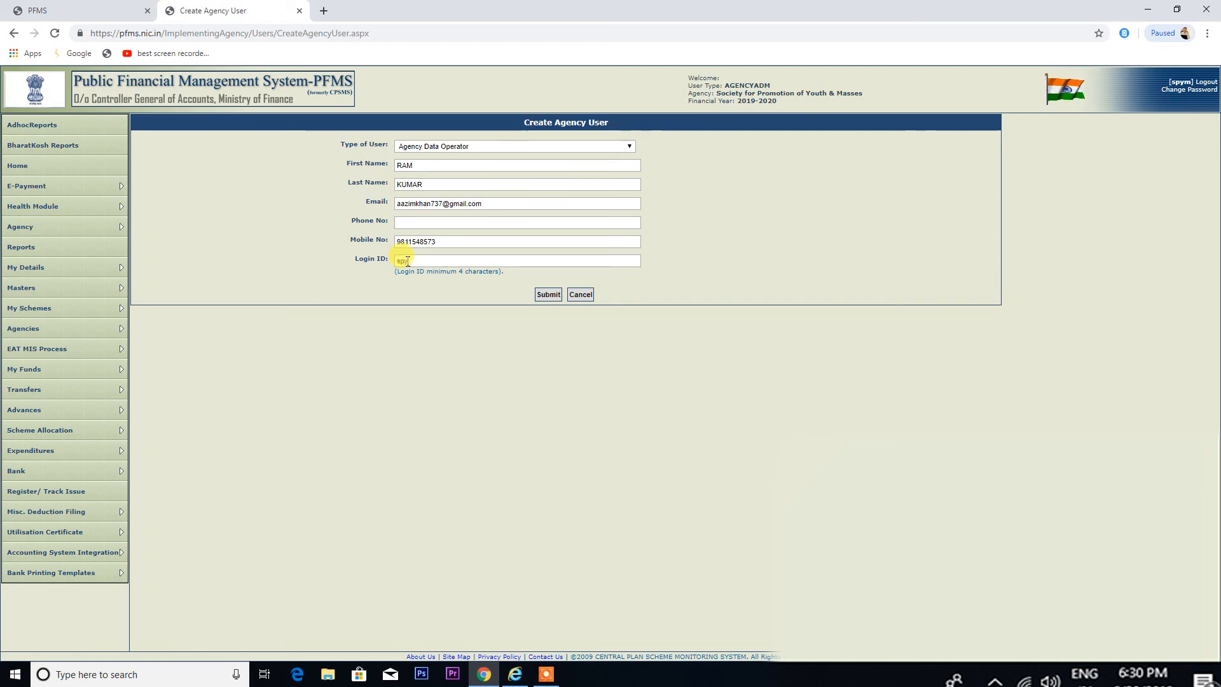
pyautogui.write('m')
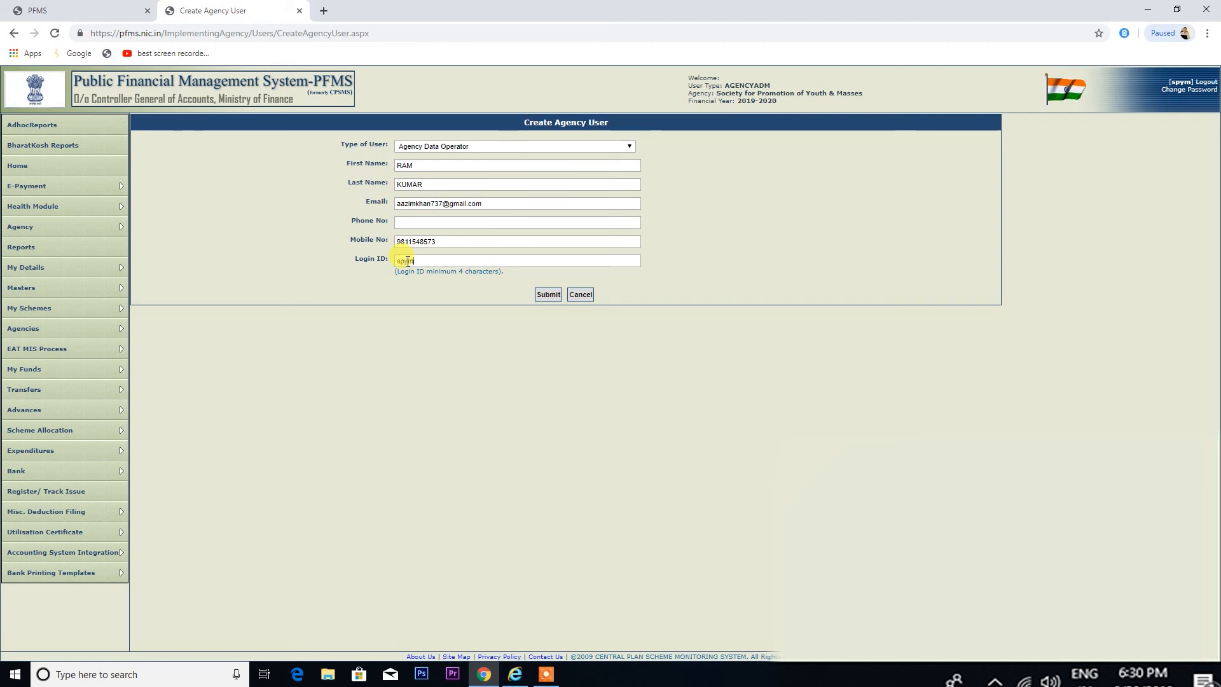
pyautogui.write('deo')
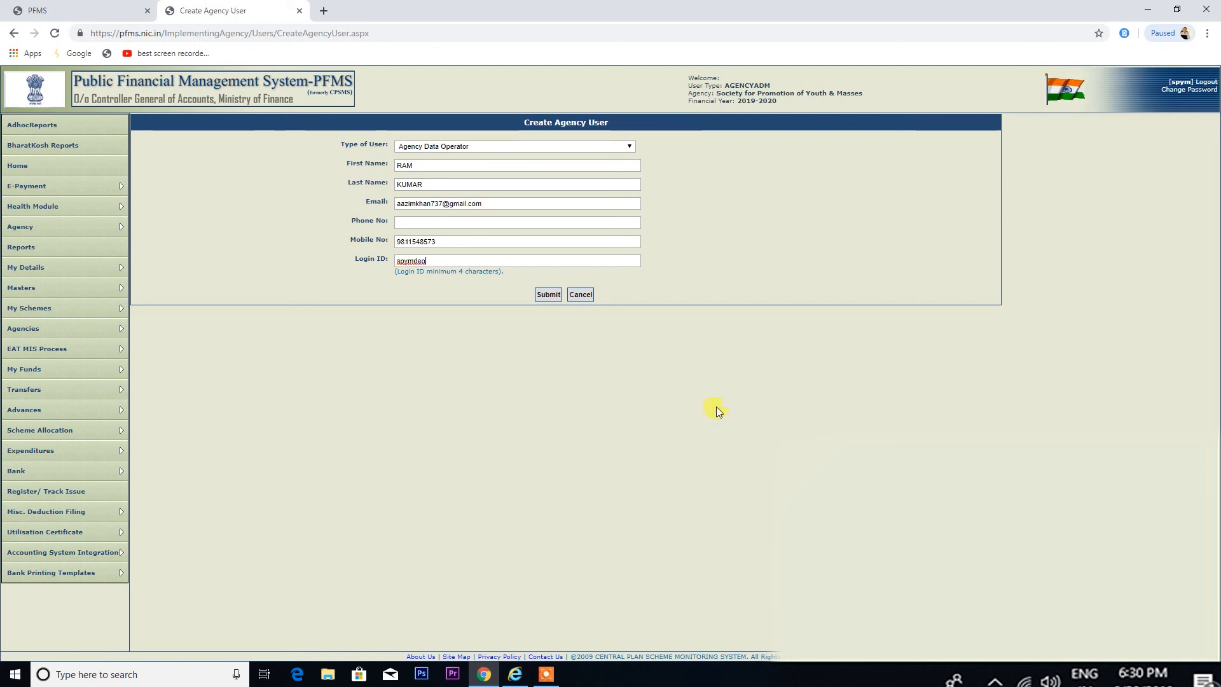
pyautogui.click(552, 298)
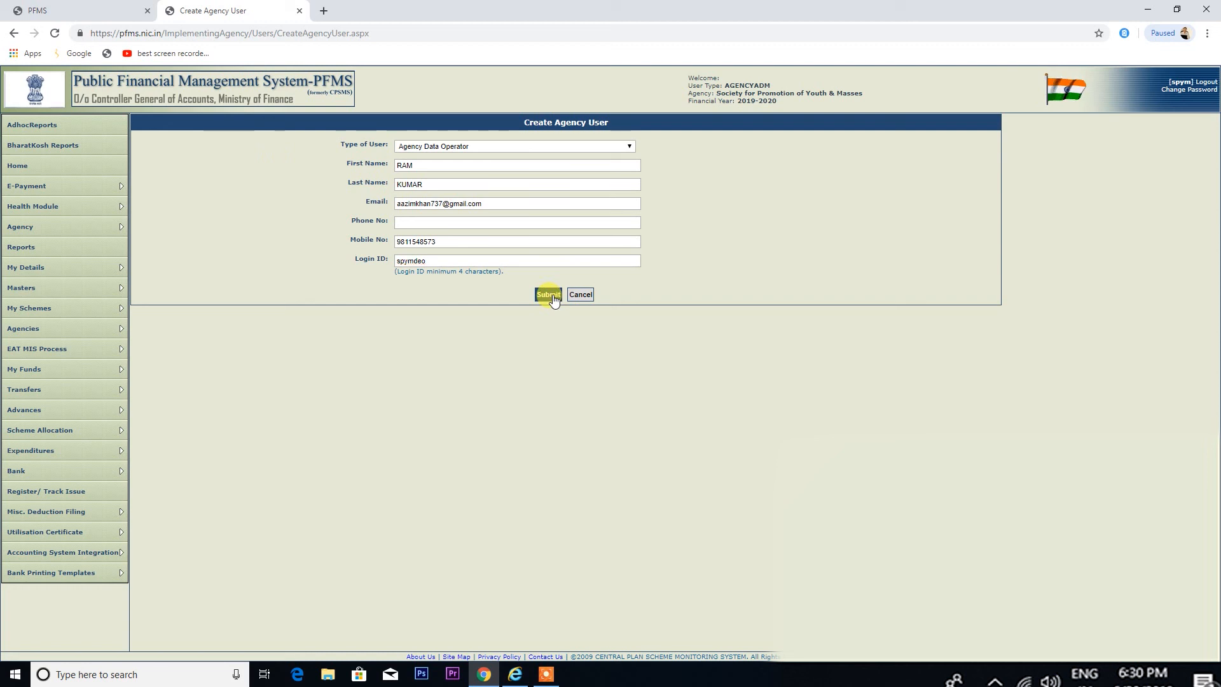
# Add the user's landline number with its 011 area code and resubmit to save the operator
pyautogui.click(419, 223)
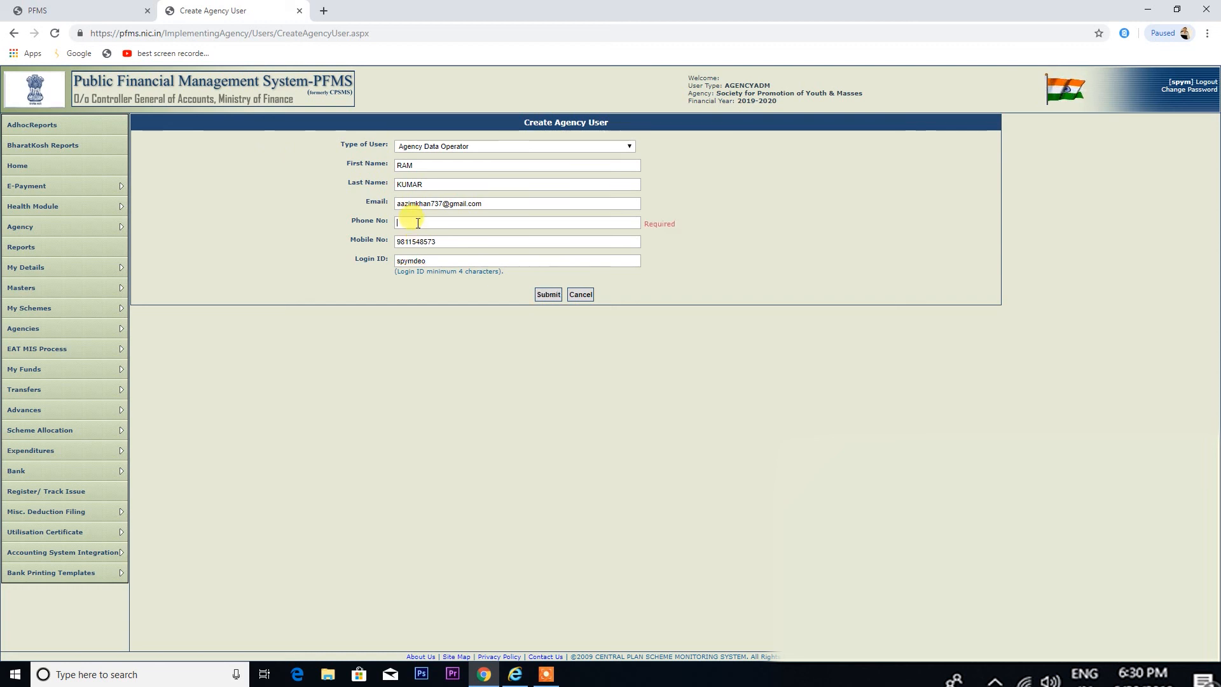
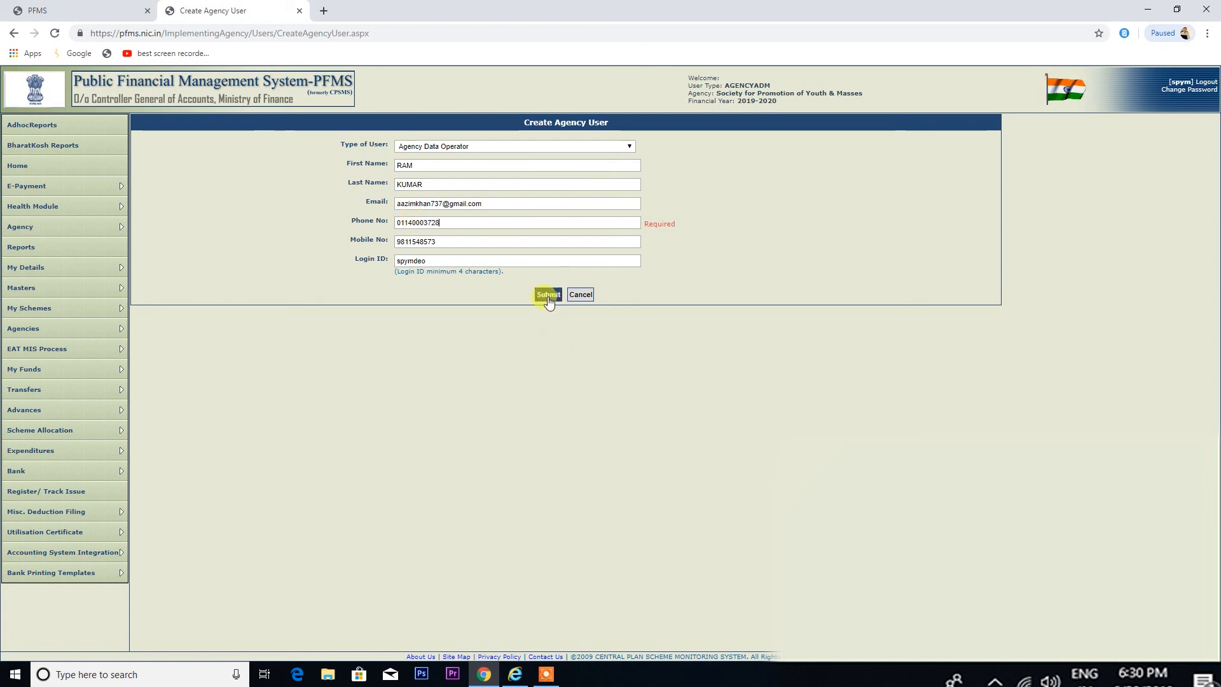
pyautogui.click(548, 296)
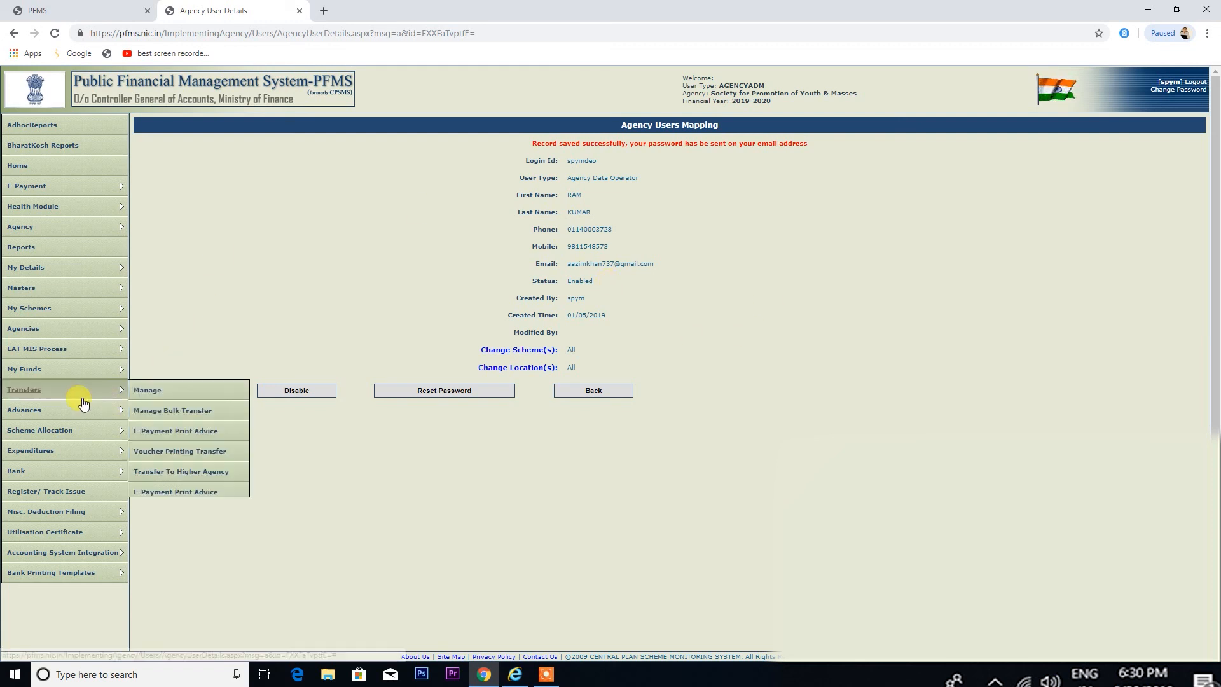
# Open a fresh Create Agency User form with Type of User Agency Data Approver, Level_1
pyautogui.moveTo(115, 290)
pyautogui.moveTo(158, 291)
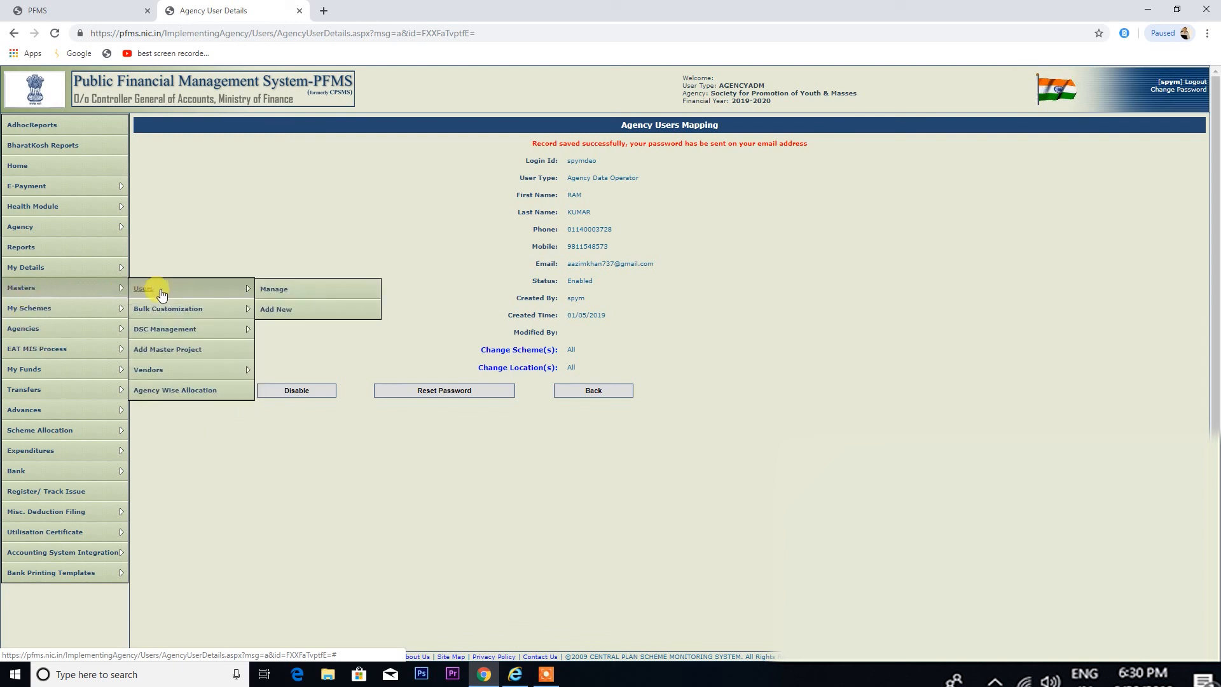
pyautogui.click(284, 313)
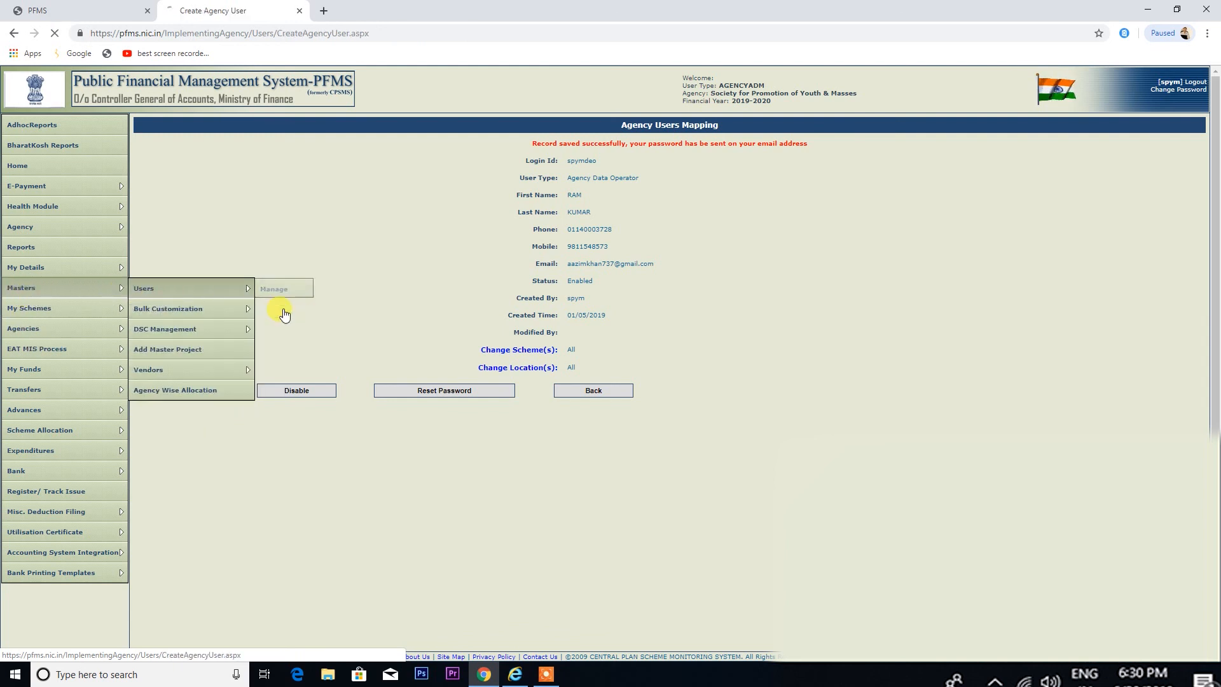
pyautogui.click(418, 146)
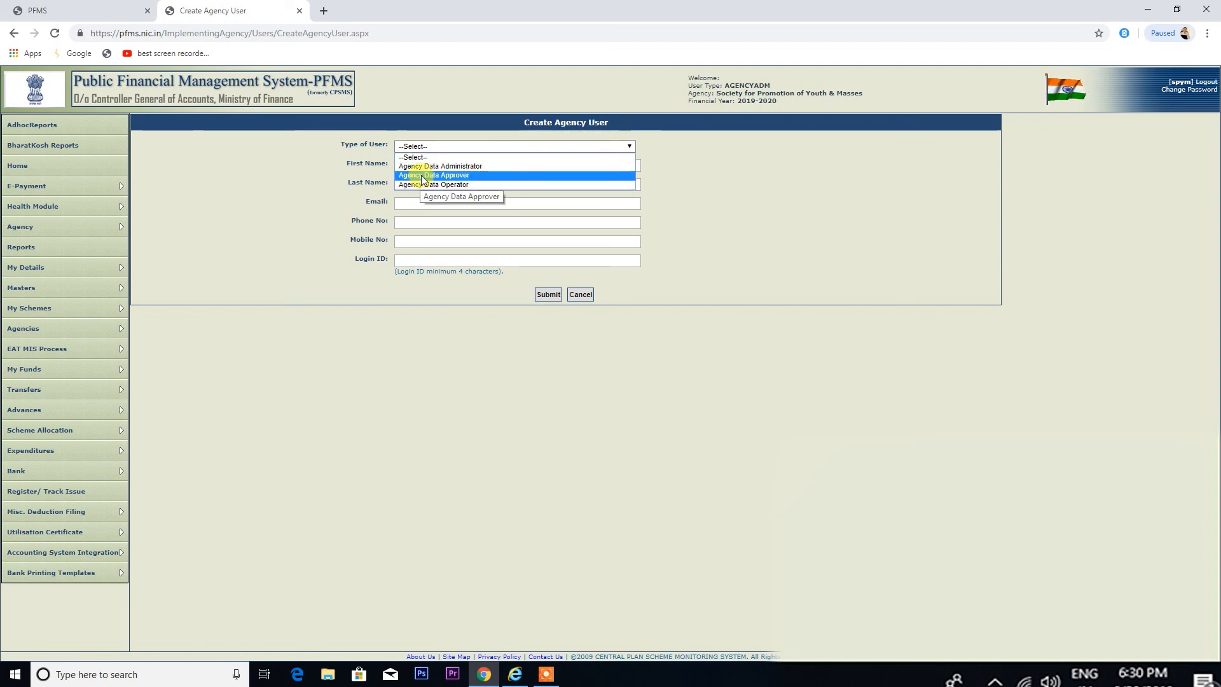
pyautogui.click(421, 175)
pyautogui.click(407, 185)
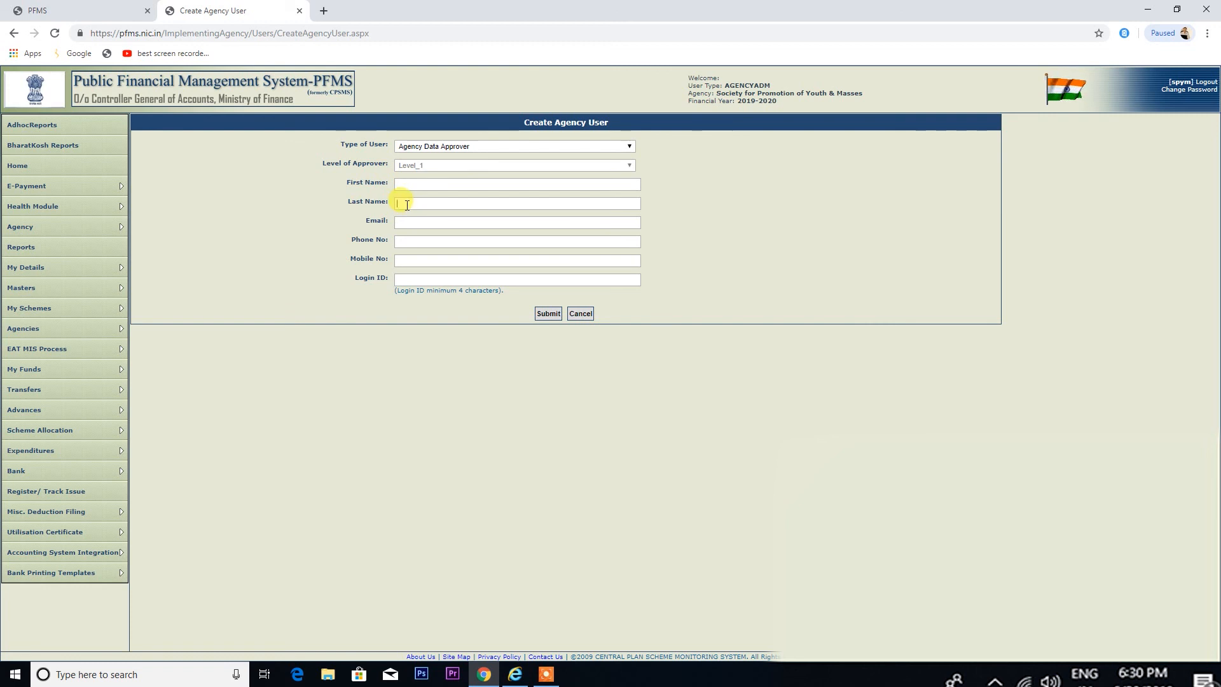
pyautogui.click(407, 222)
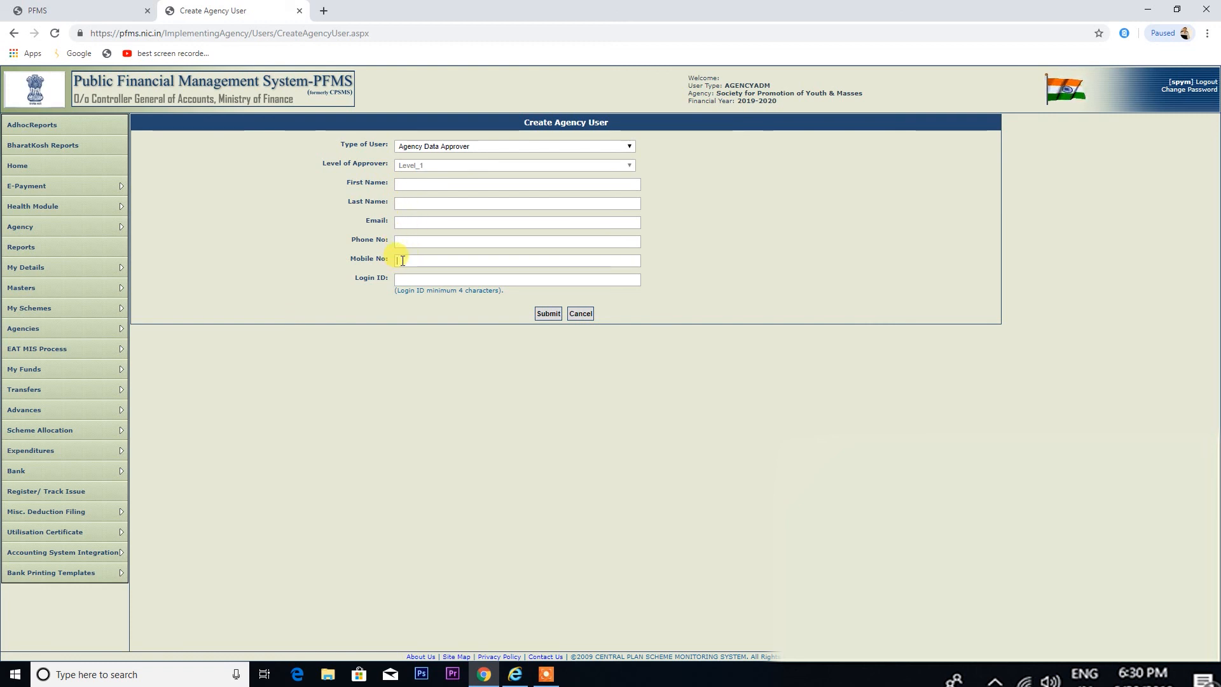
pyautogui.click(415, 280)
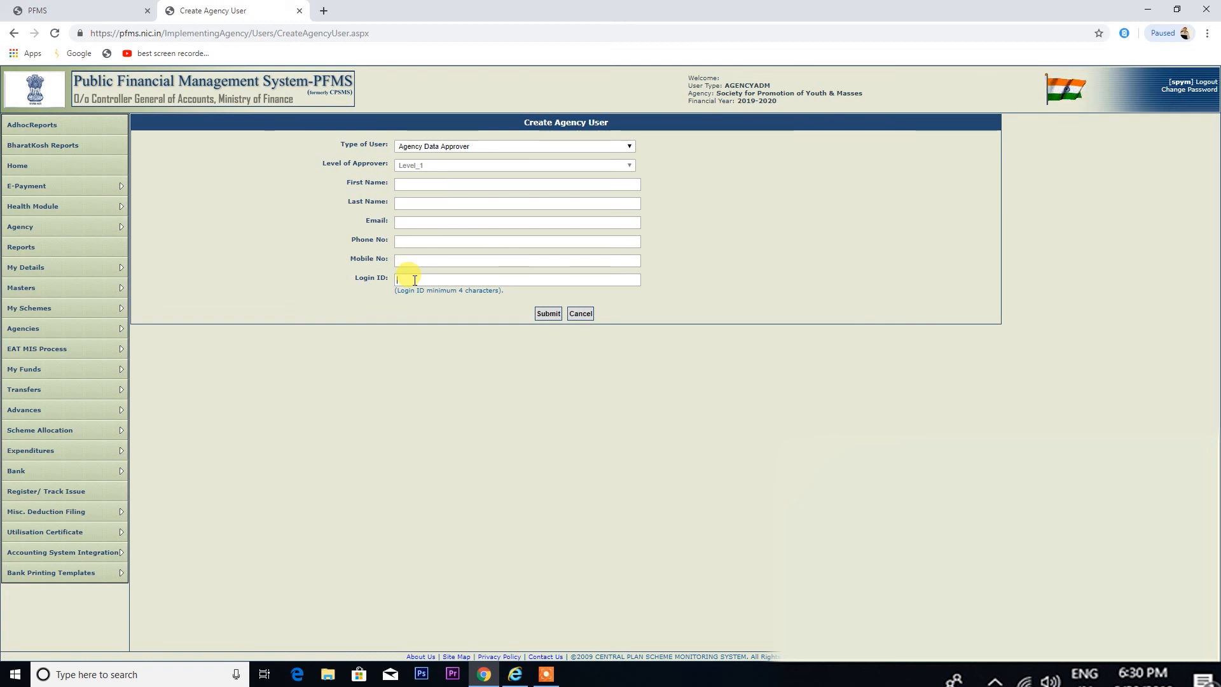